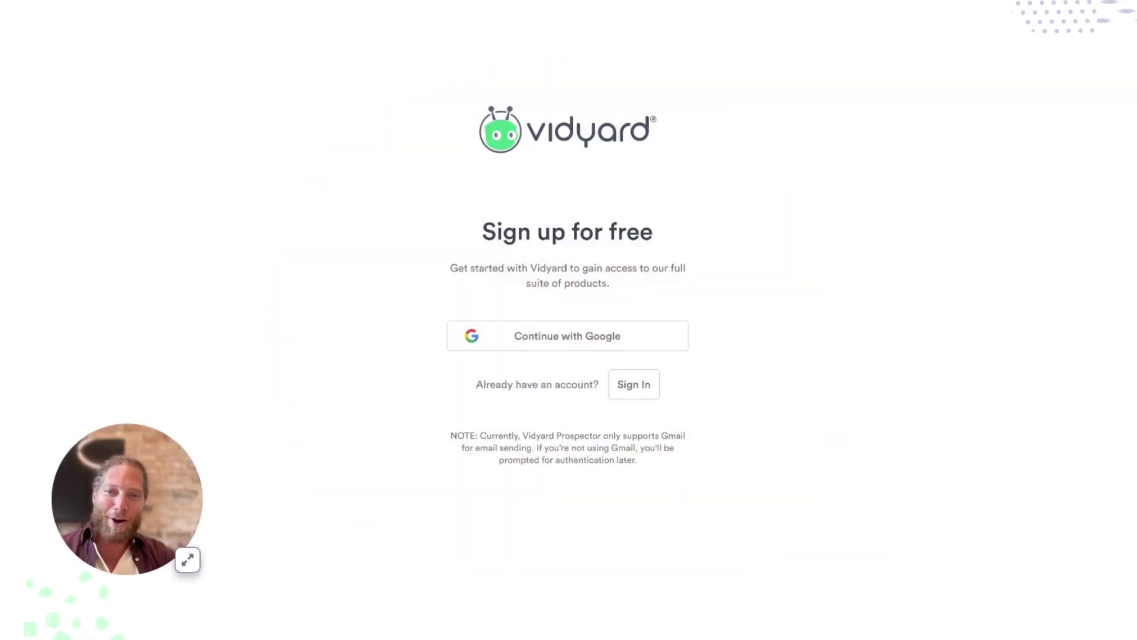
# Sign up with Google, then enter role CEO, company Vidyard, website vidyard.com and calendar link my-vidyard.calendly.com
pyautogui.click(577, 335)
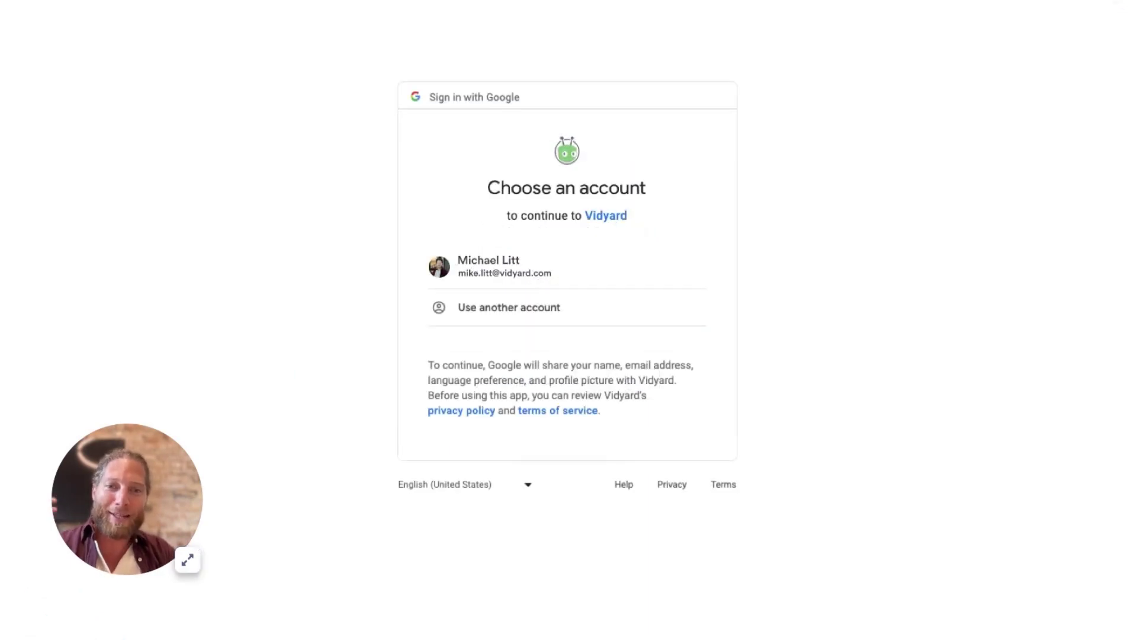
pyautogui.click(524, 274)
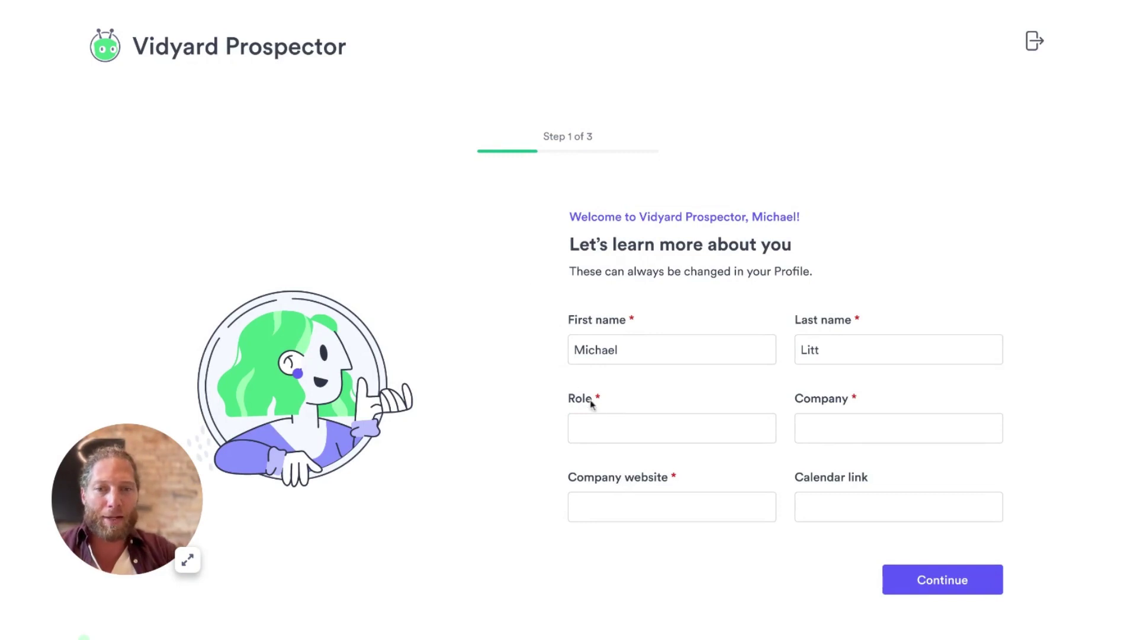
pyautogui.click(603, 428)
pyautogui.write('CEO')
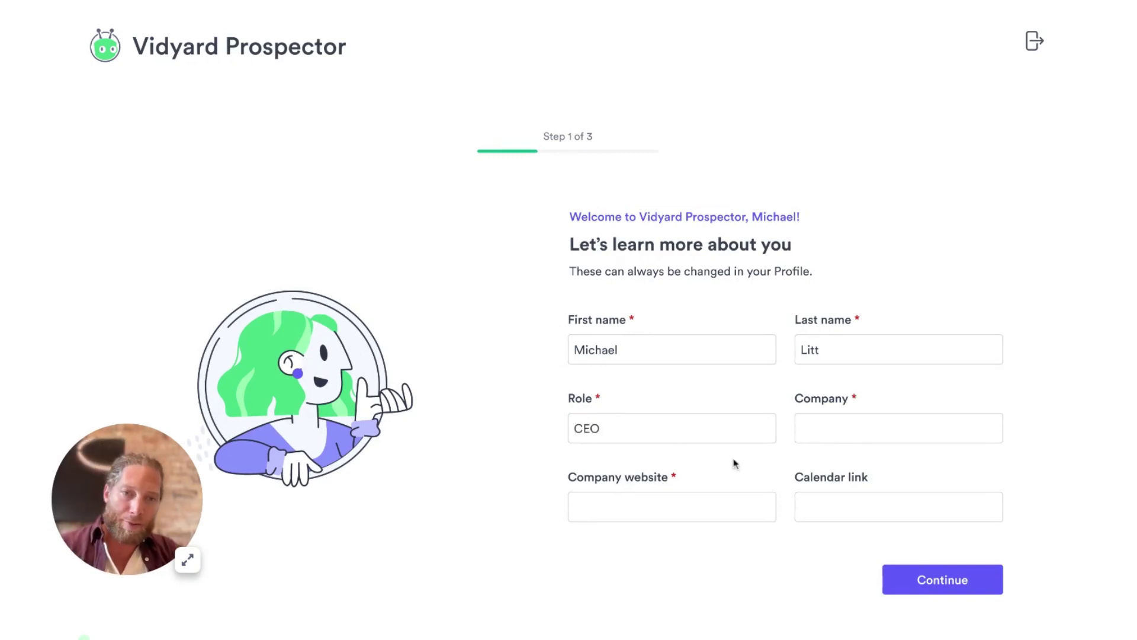
pyautogui.click(833, 439)
pyautogui.write('Vidyard')
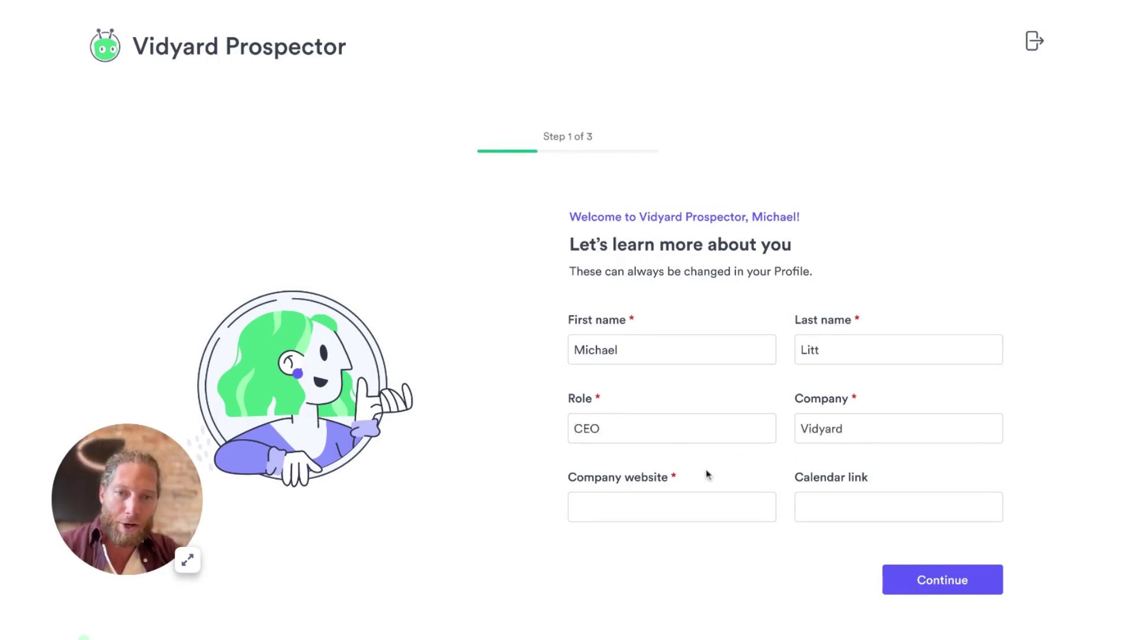
pyautogui.click(655, 507)
pyautogui.write('vidyard.com')
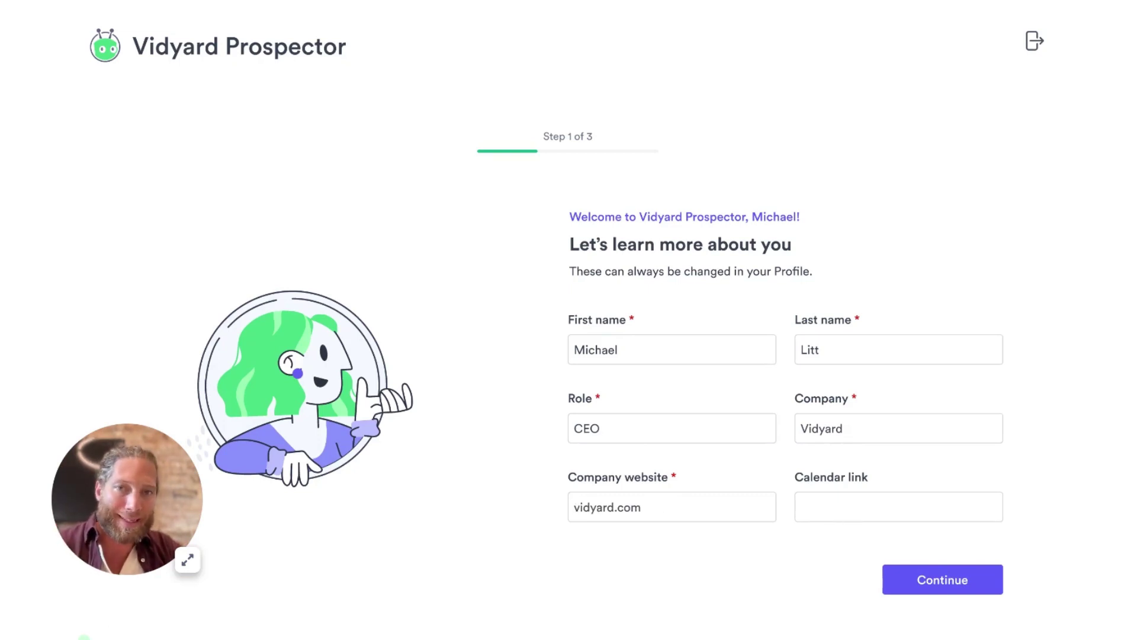
pyautogui.write('my-vidyard.calendly.com')
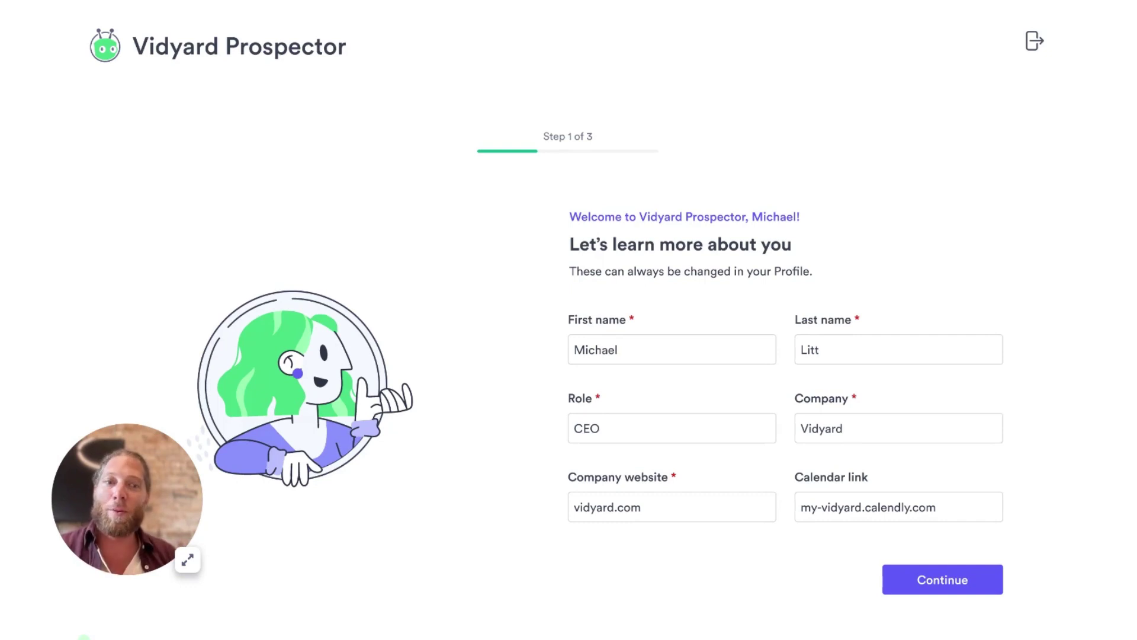
# Continue past steps 1 and 2, then paste the about-me video URL as the self-introduction video link
pyautogui.click(908, 585)
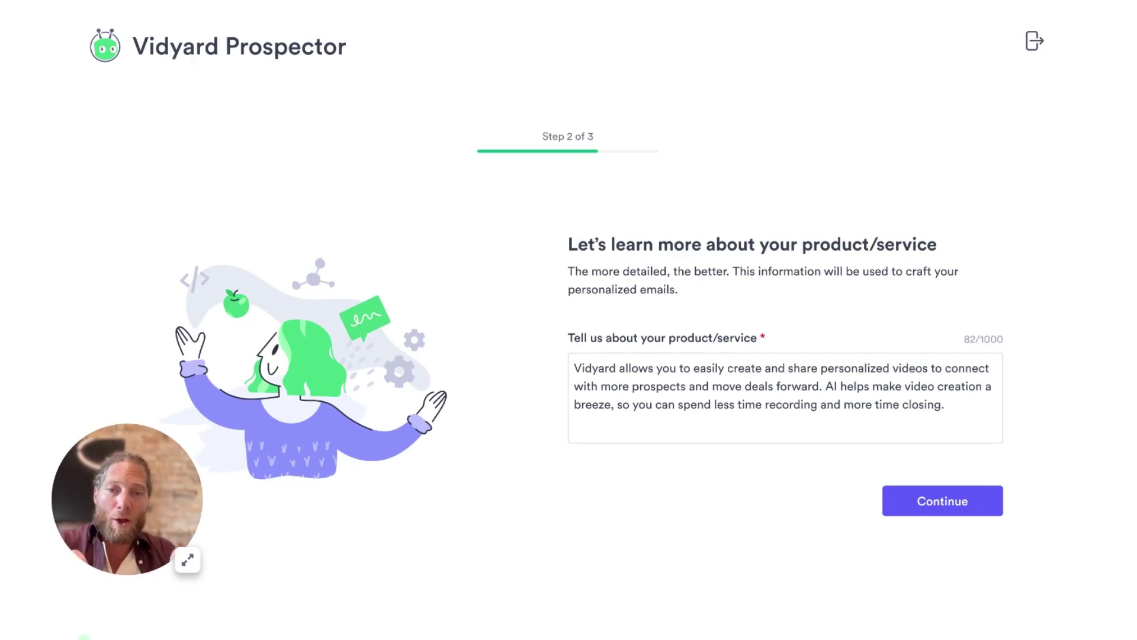
pyautogui.click(934, 511)
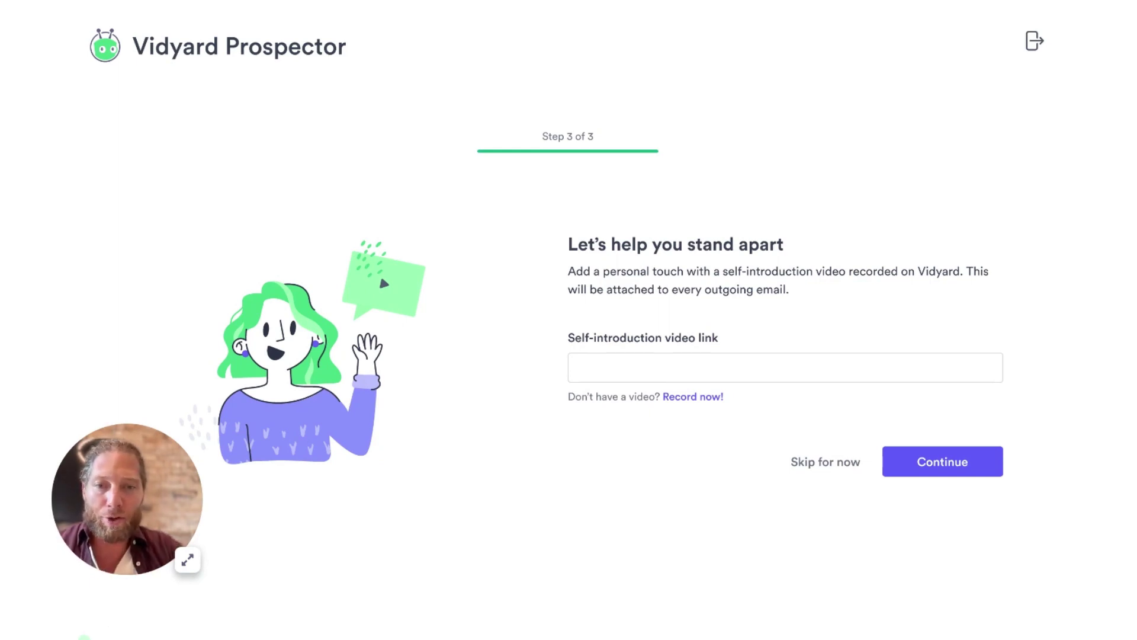
pyautogui.click(575, 368)
pyautogui.write('https://video.vidyard.com/watch/about-me-video')
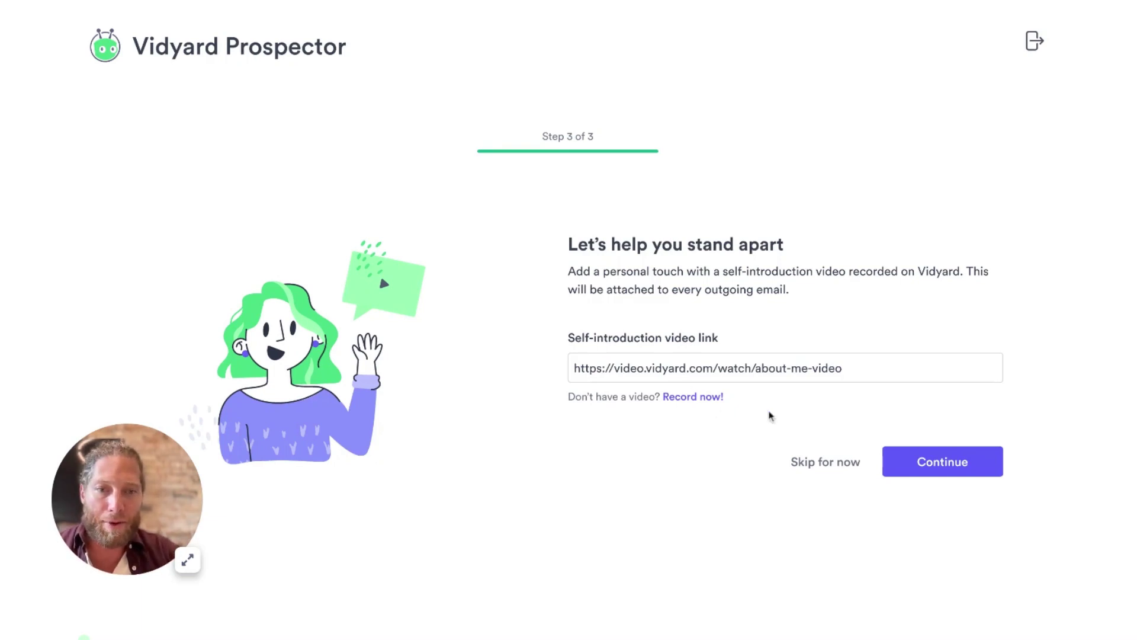
# Finish onboarding and authenticate Gmail with the Google account, allowing Prospector to send emails
pyautogui.click(908, 465)
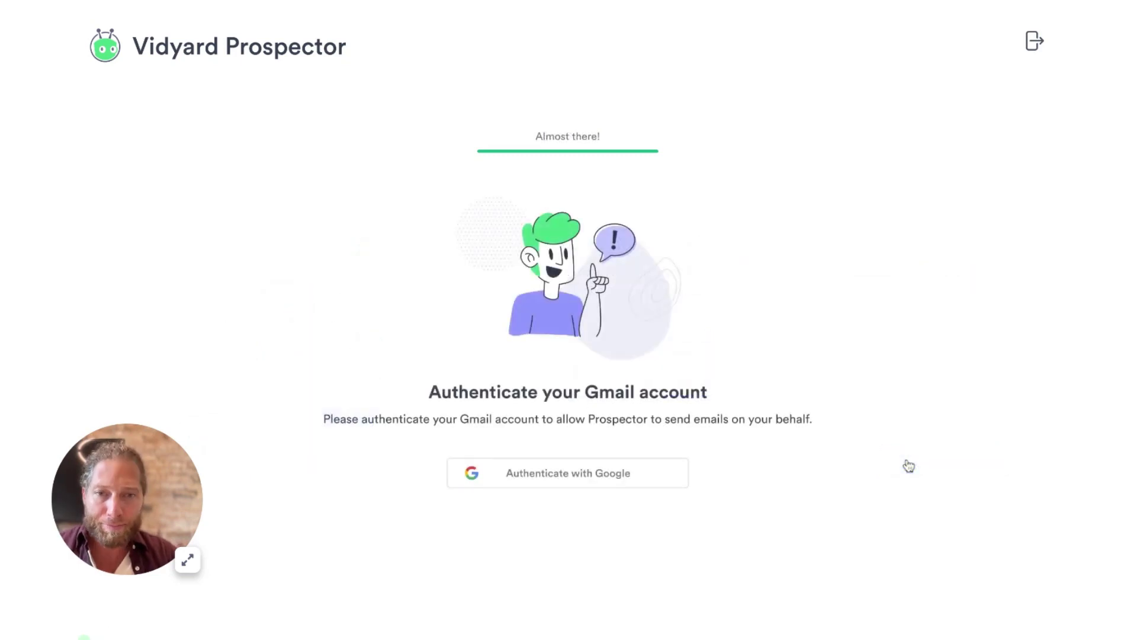
pyautogui.click(589, 476)
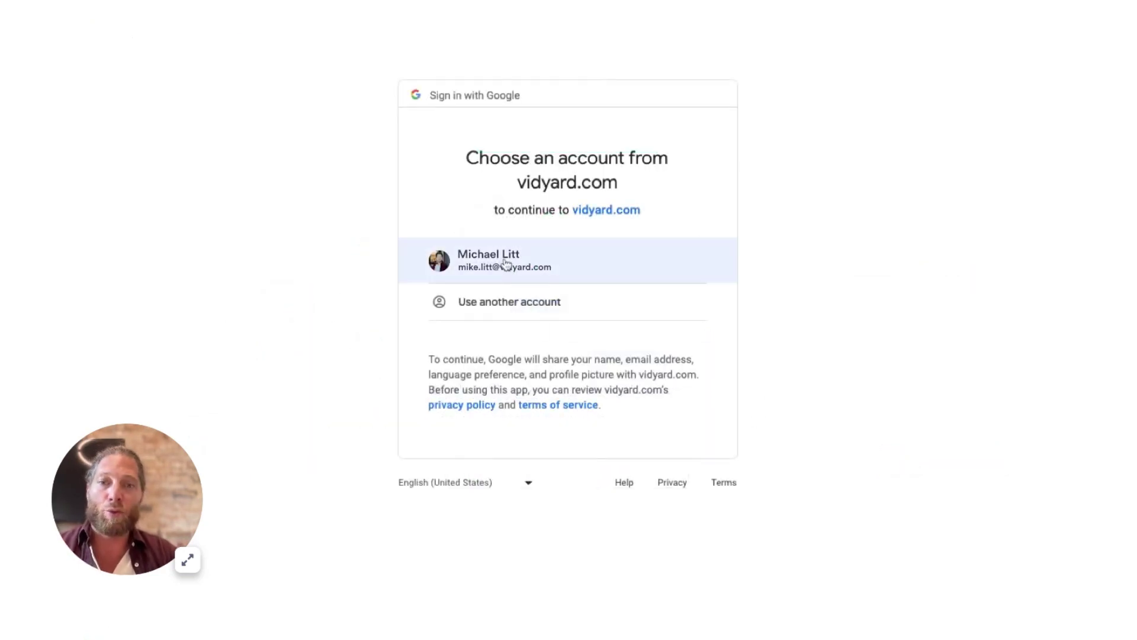
pyautogui.click(505, 263)
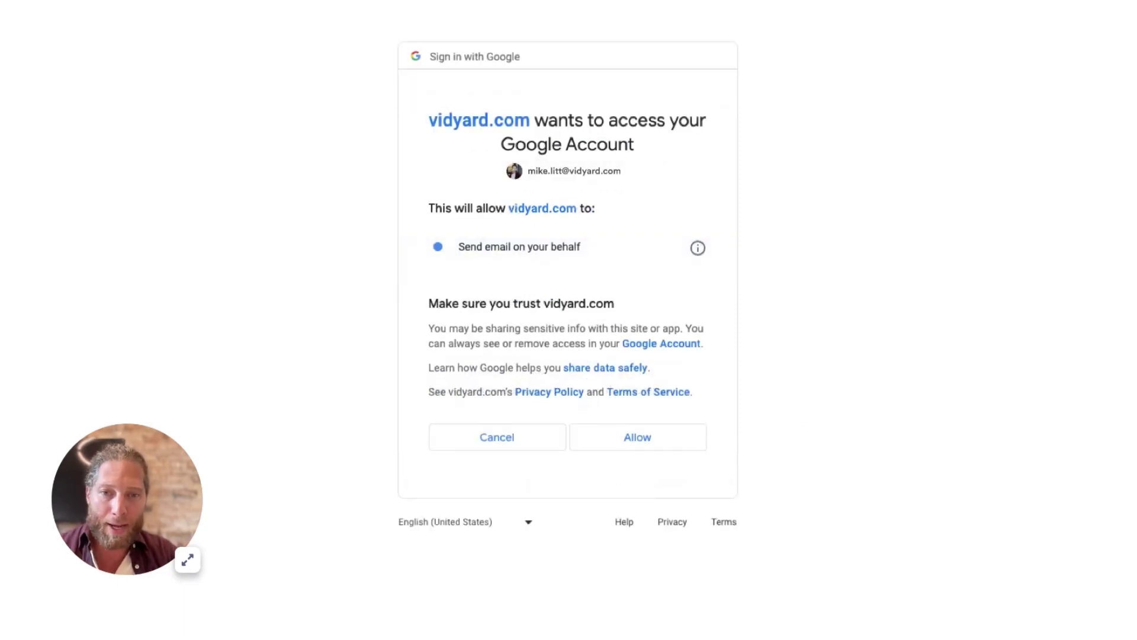
pyautogui.click(631, 443)
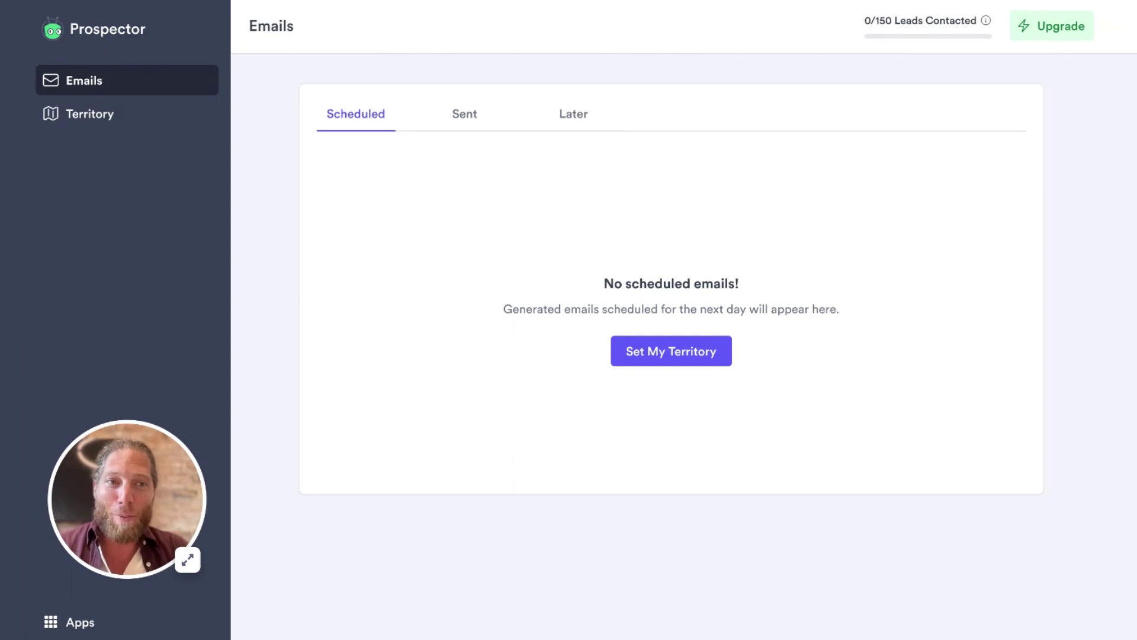
# Add United States as the territory location and Information Technology and Services as the industry
pyautogui.click(671, 352)
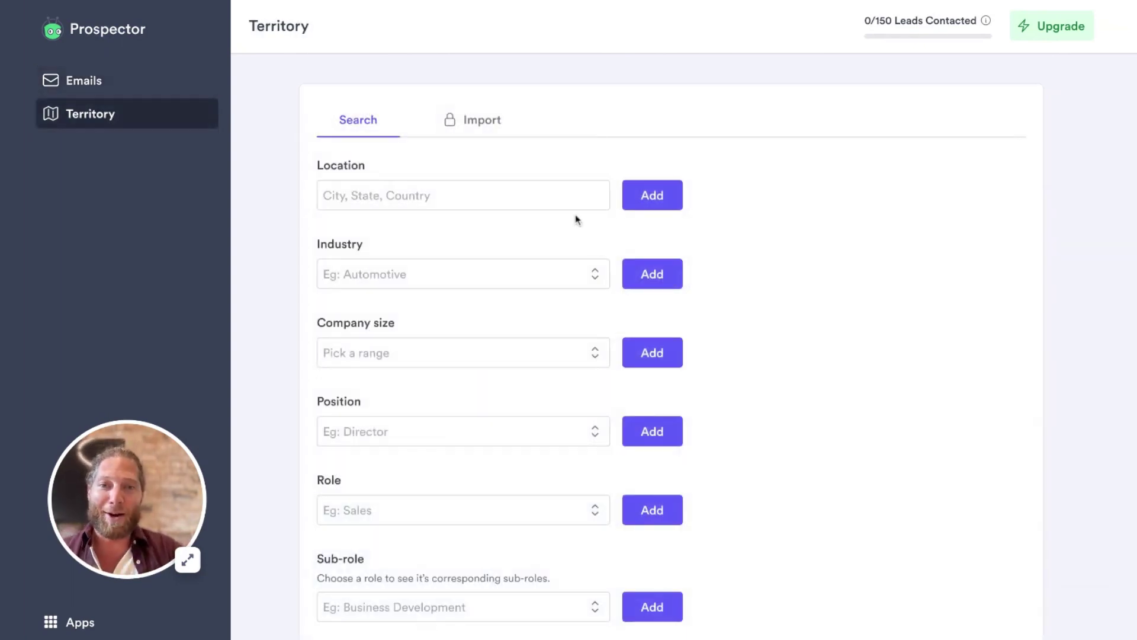
pyautogui.click(557, 196)
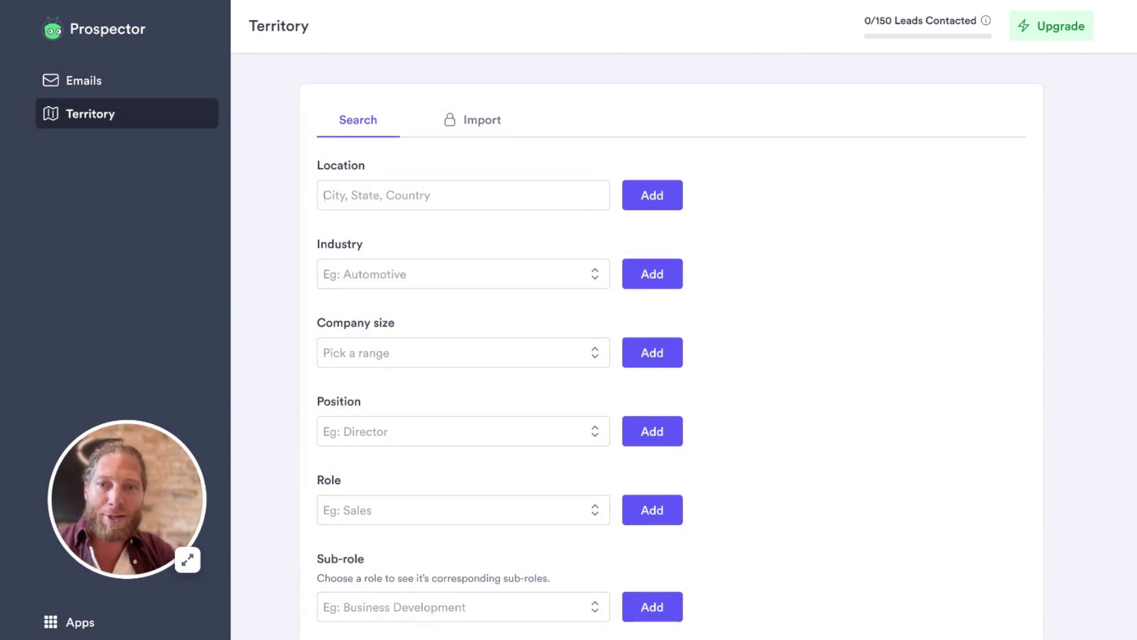
pyautogui.press('Tab')
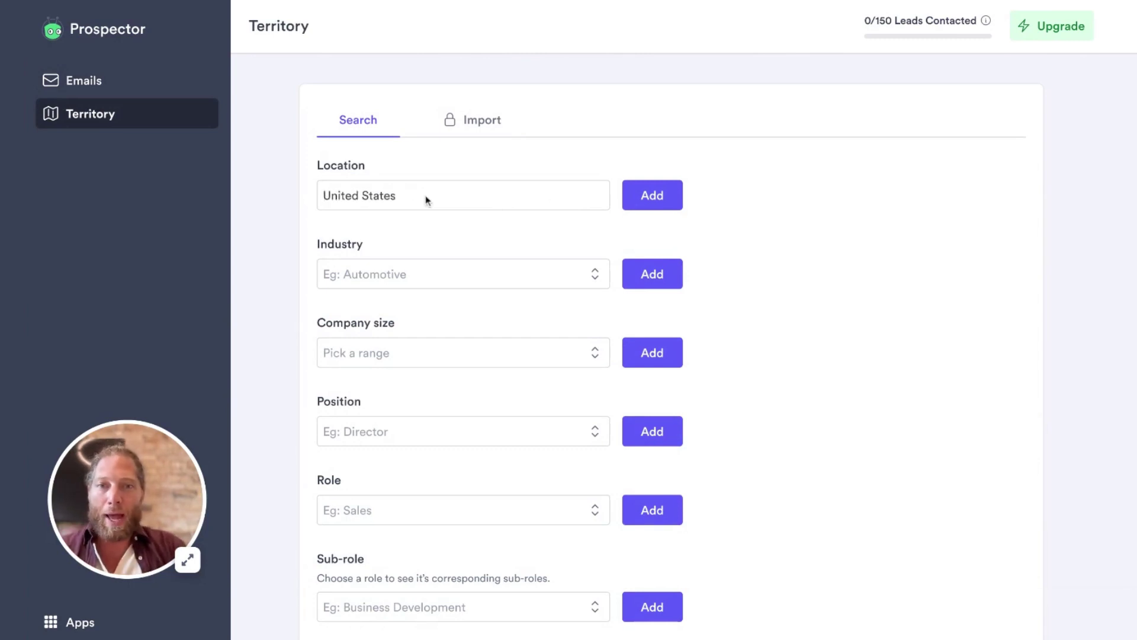
pyautogui.click(654, 199)
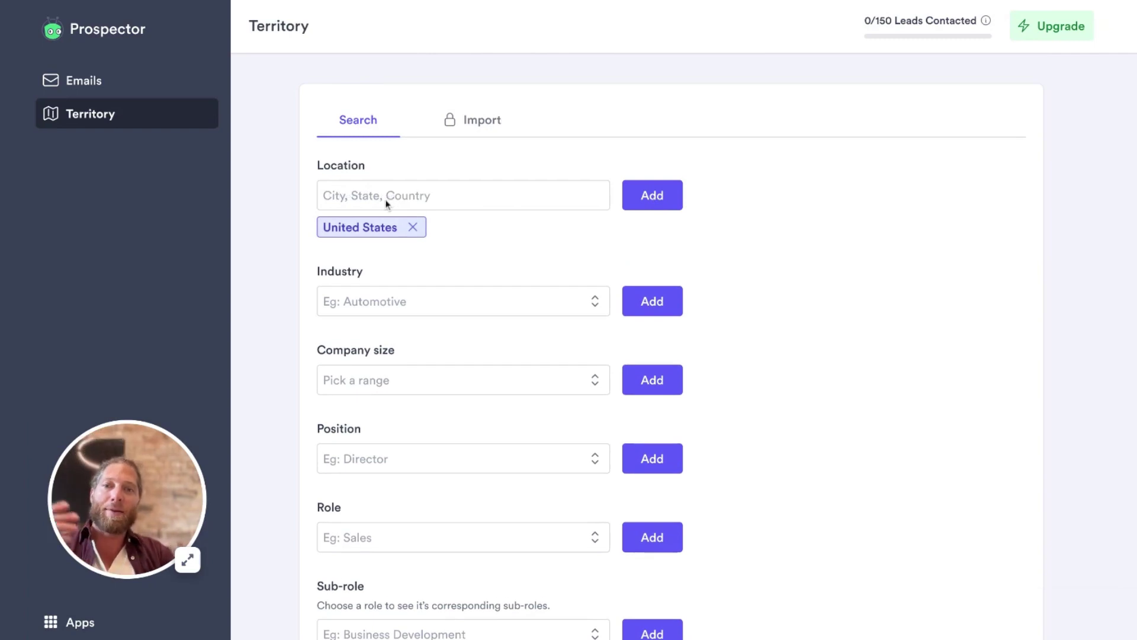
pyautogui.click(418, 301)
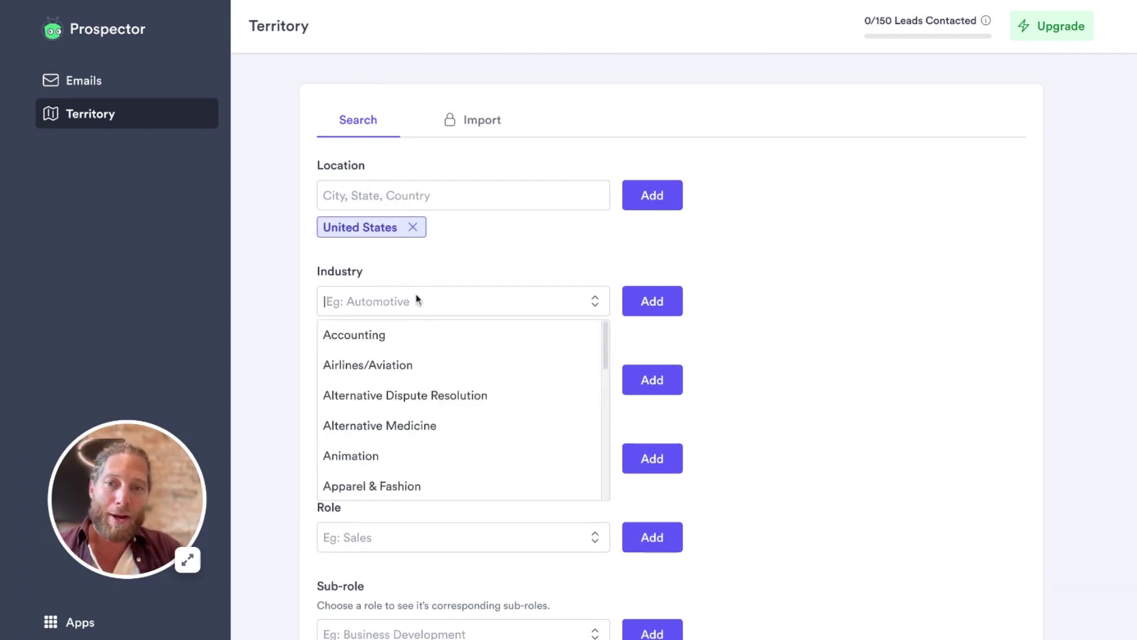
pyautogui.write('Info')
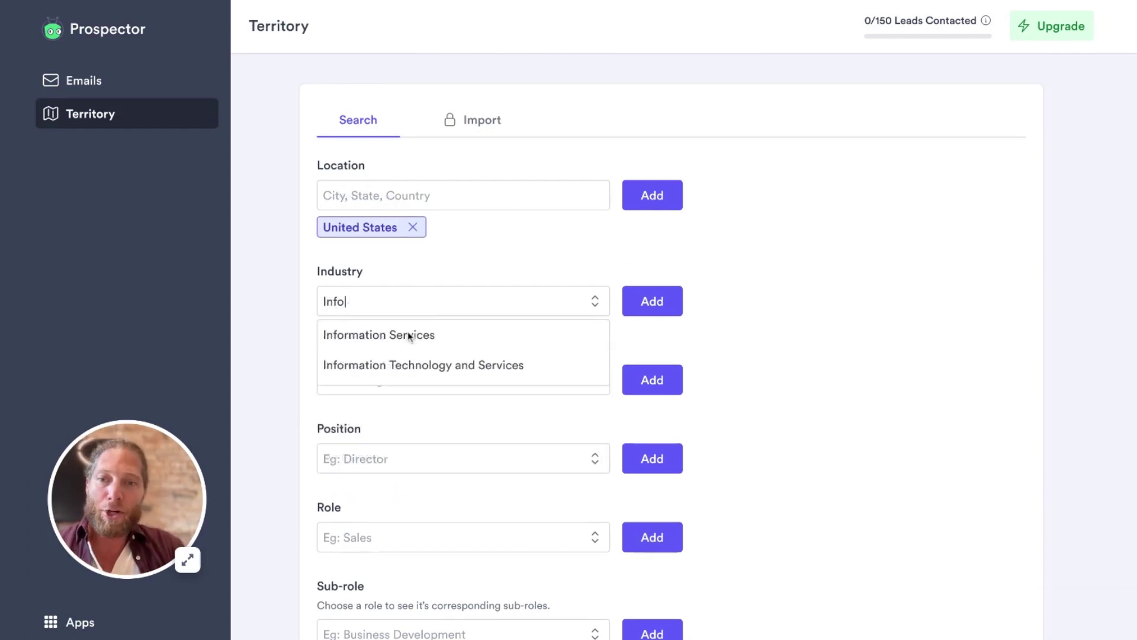
pyautogui.click(414, 369)
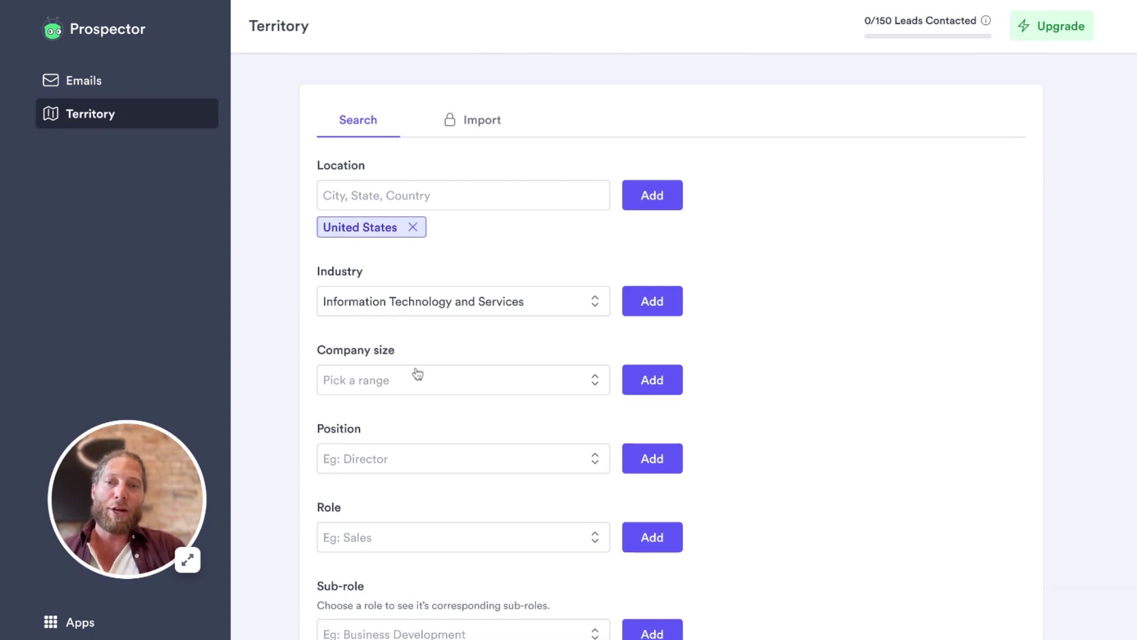
pyautogui.click(659, 302)
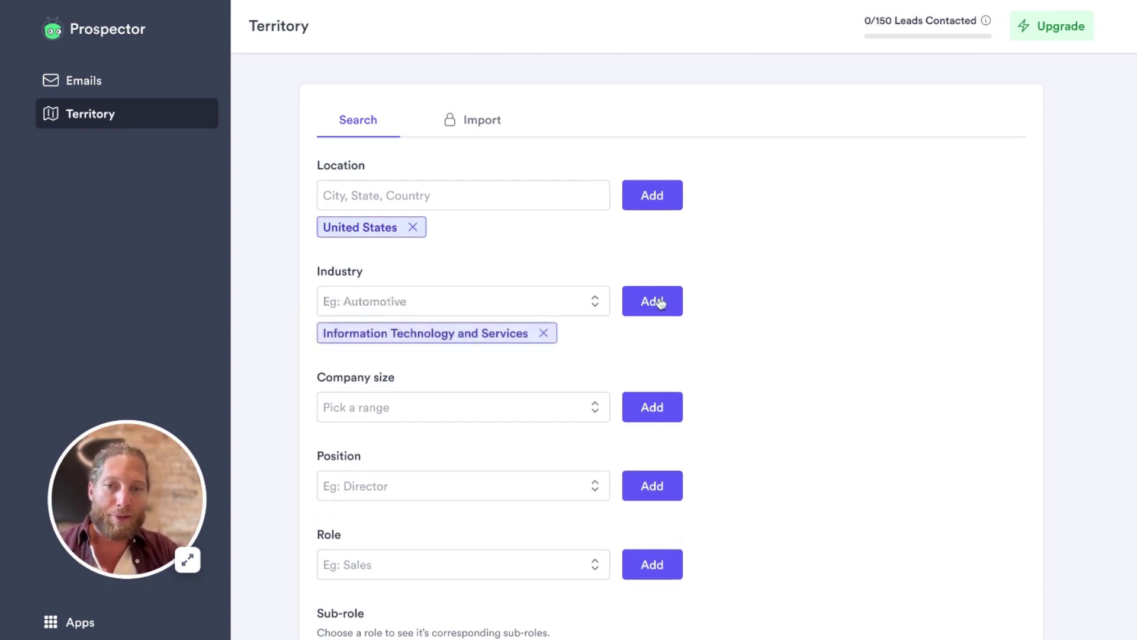
# Add the 1001+ company size filter and the Director position filter
pyautogui.click(472, 408)
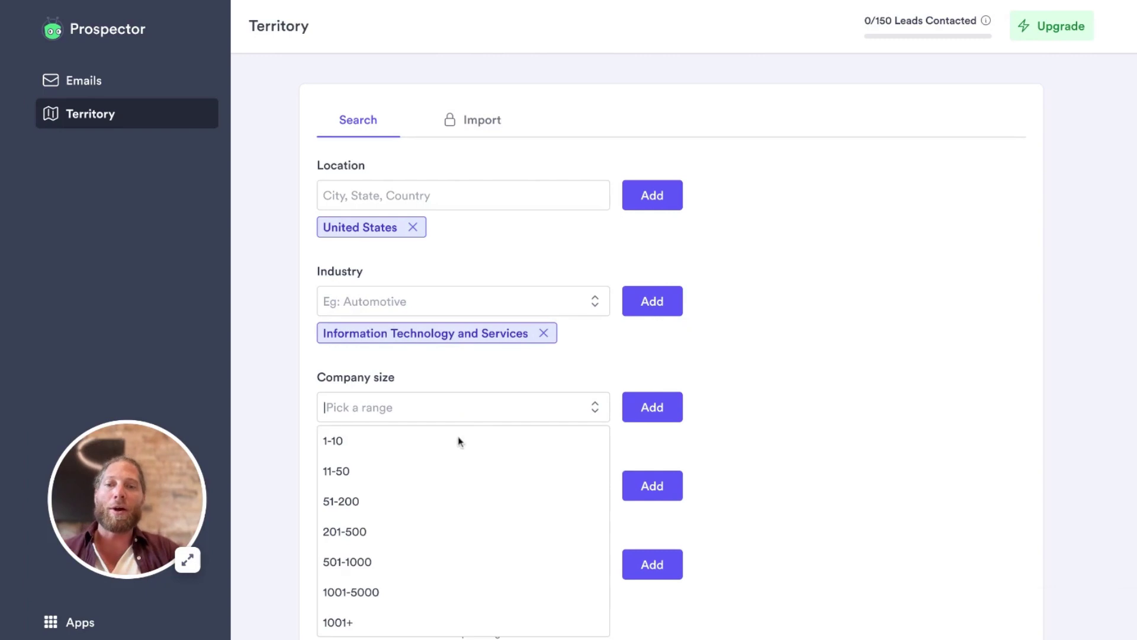
pyautogui.click(342, 626)
pyautogui.click(651, 418)
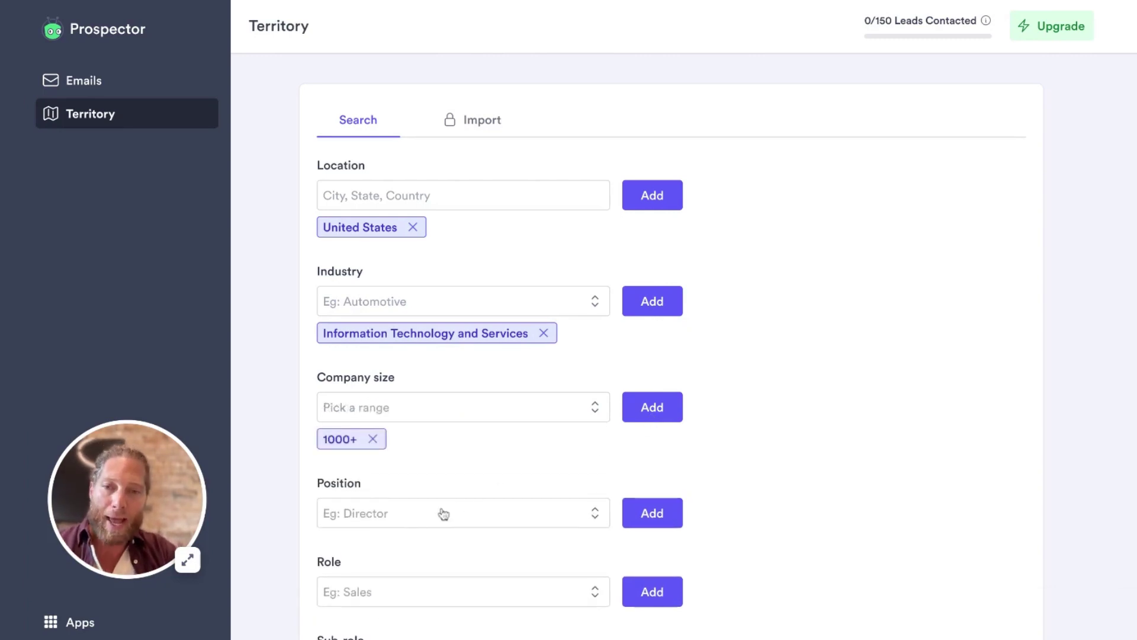
pyautogui.click(408, 525)
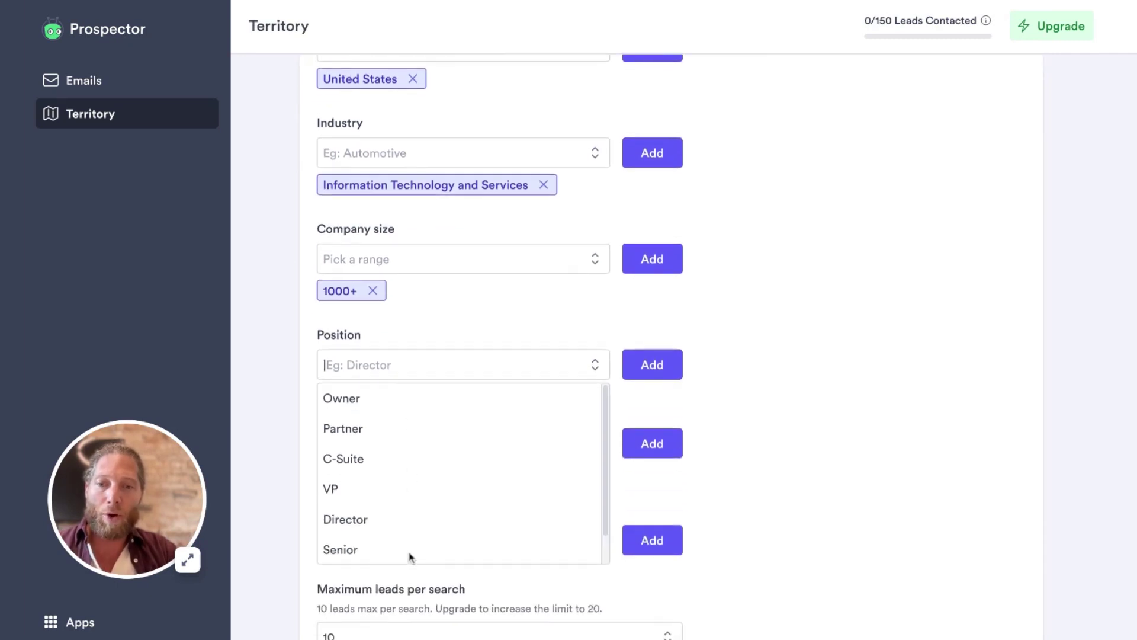
pyautogui.click(344, 523)
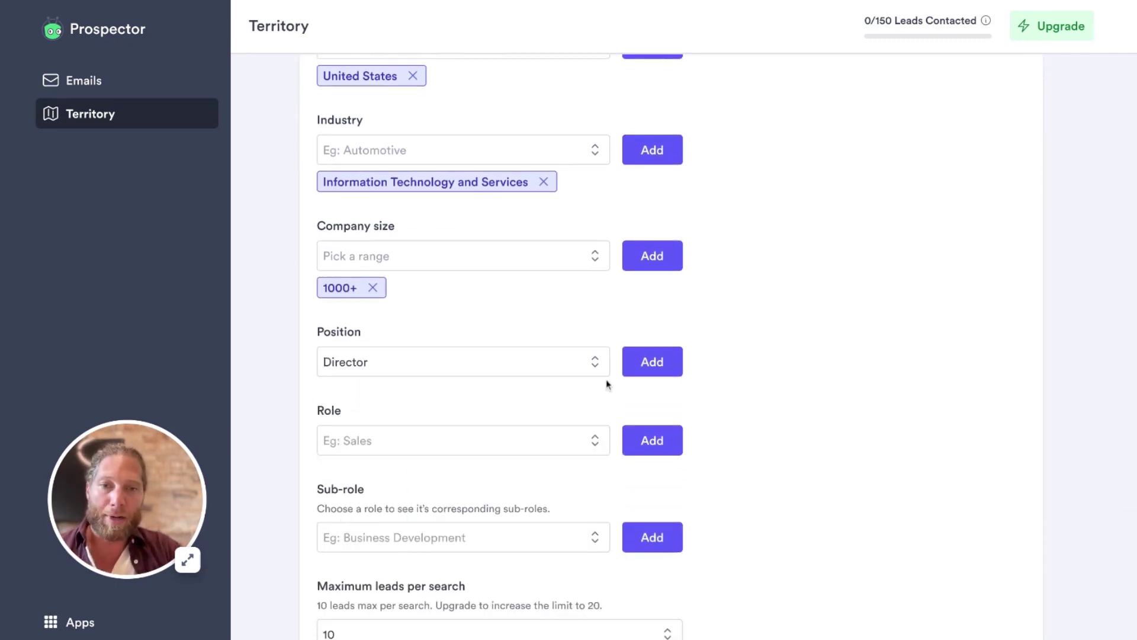
pyautogui.click(650, 363)
# Add the Sales role filter and generate leads for the territory
pyautogui.click(490, 469)
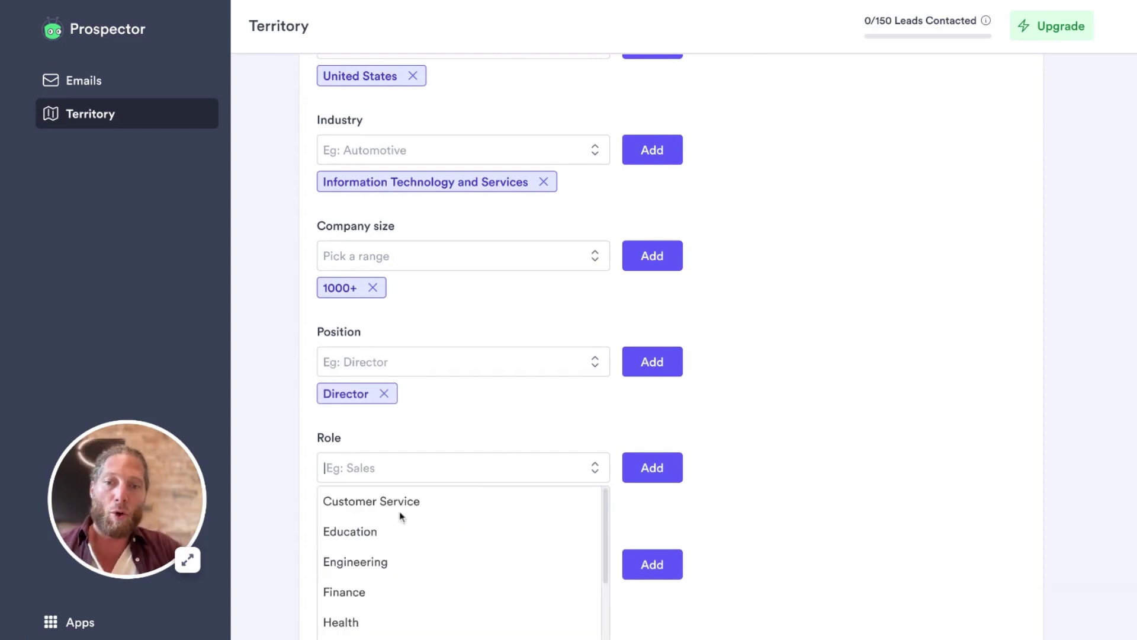
pyautogui.write('Sales')
pyautogui.scroll(-2, 391, 518)
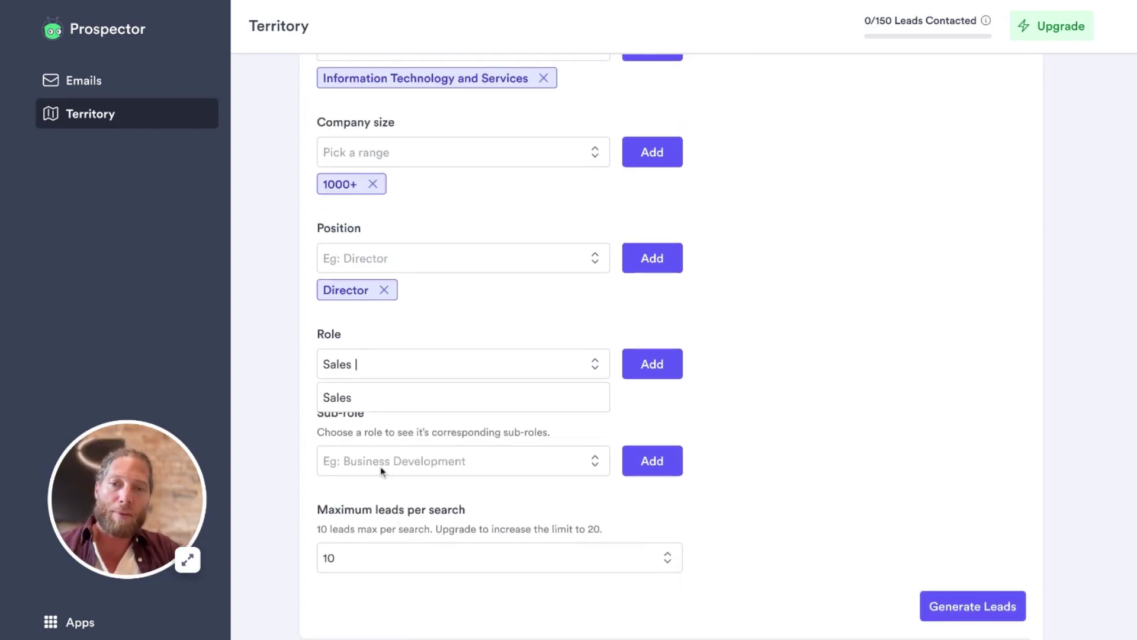
pyautogui.click(349, 401)
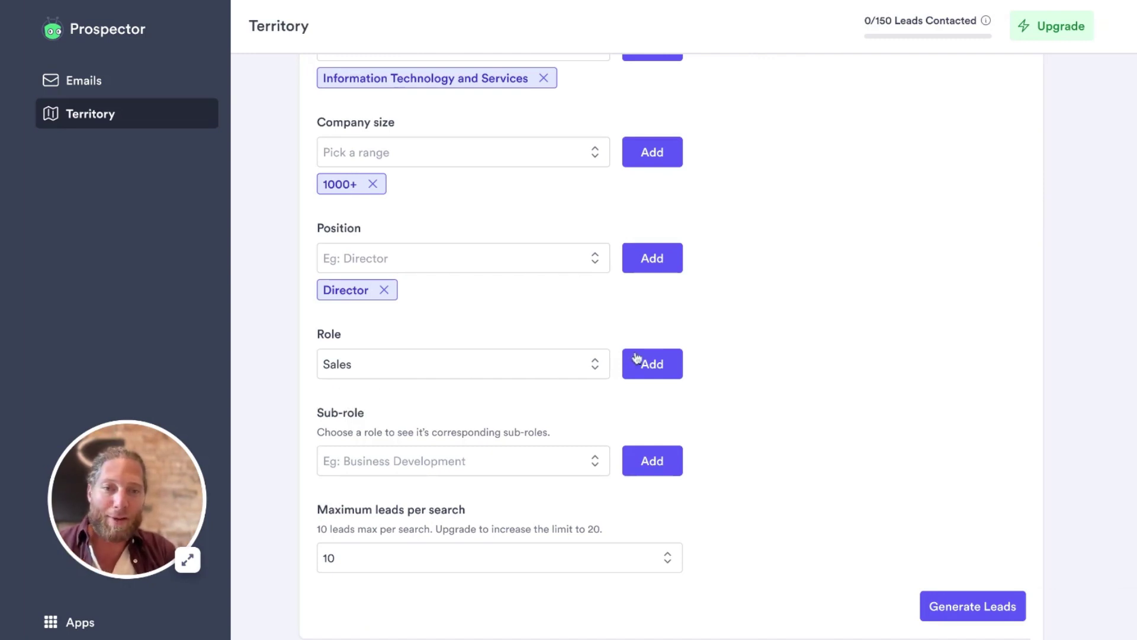
pyautogui.click(647, 365)
pyautogui.scroll(-1, 761, 411)
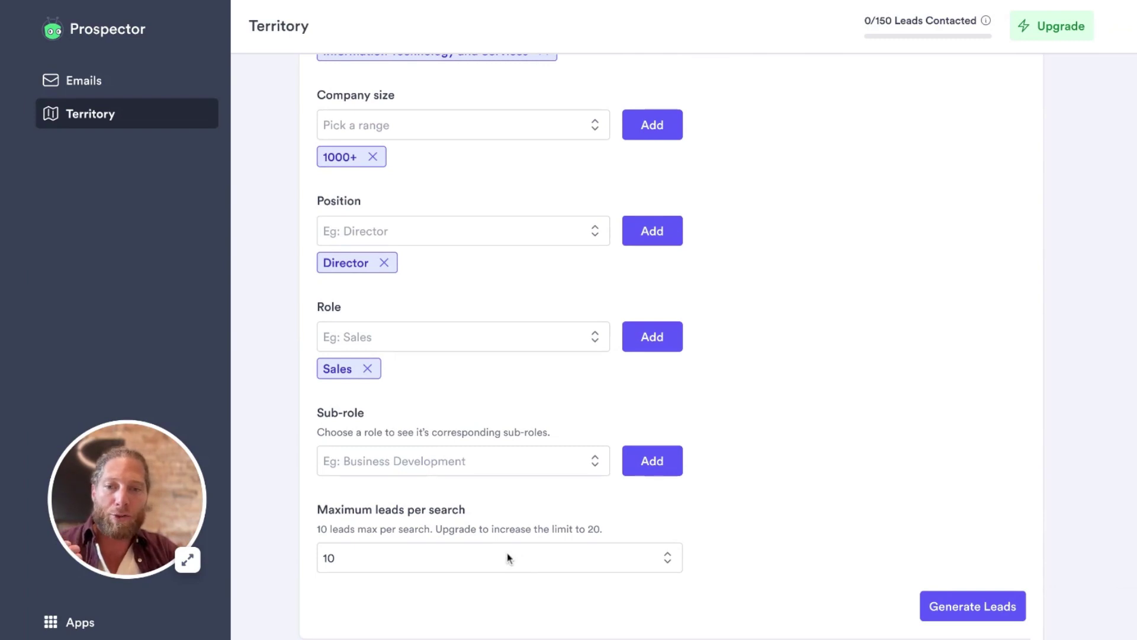
pyautogui.click(954, 608)
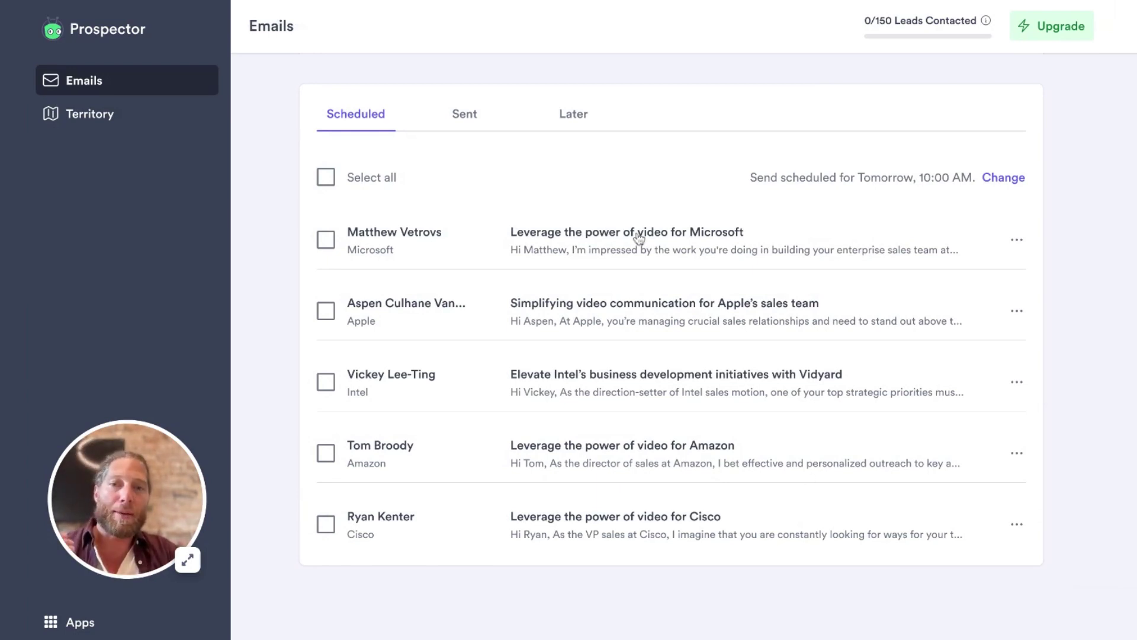
# Open the scheduled outreach email for the Microsoft lead and scroll through its content
pyautogui.click(707, 249)
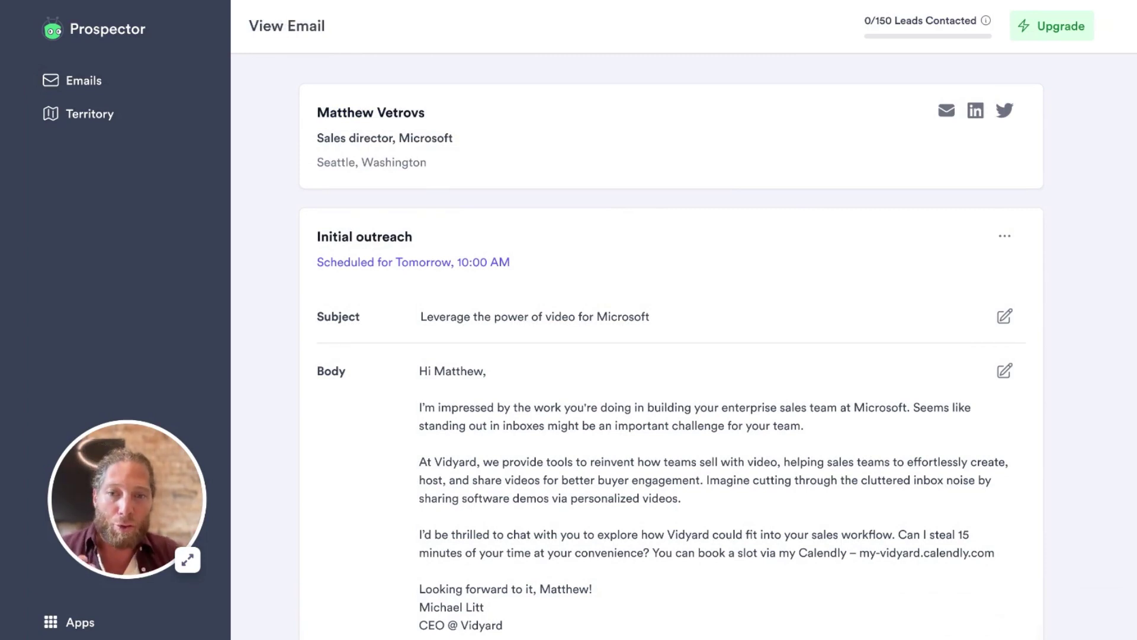
pyautogui.scroll(-2, 671, 355)
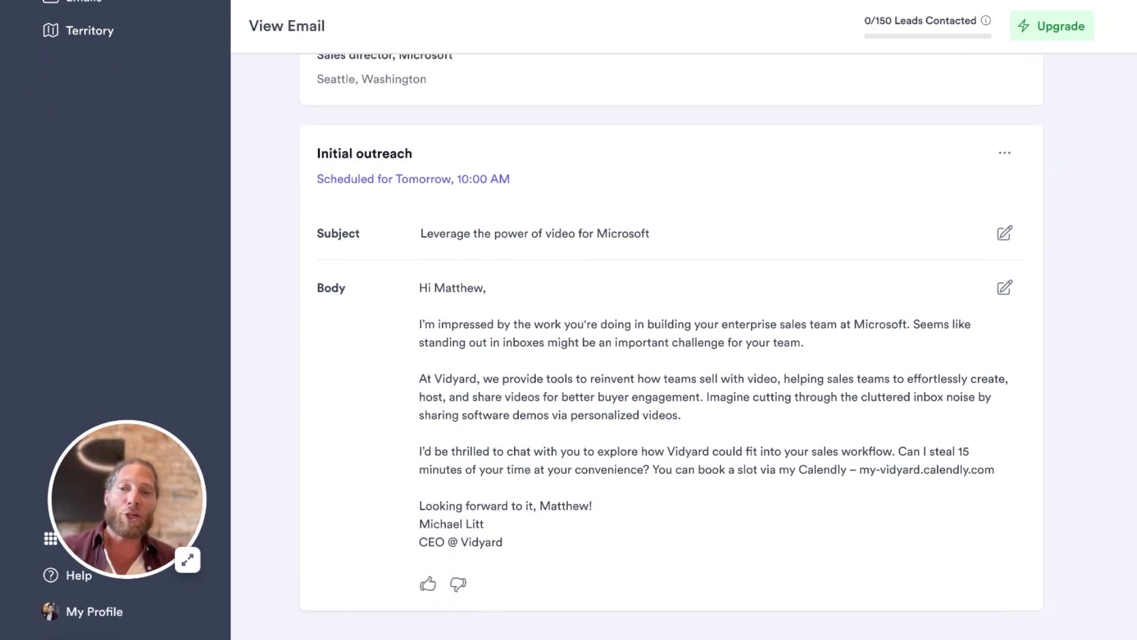
pyautogui.click(1005, 154)
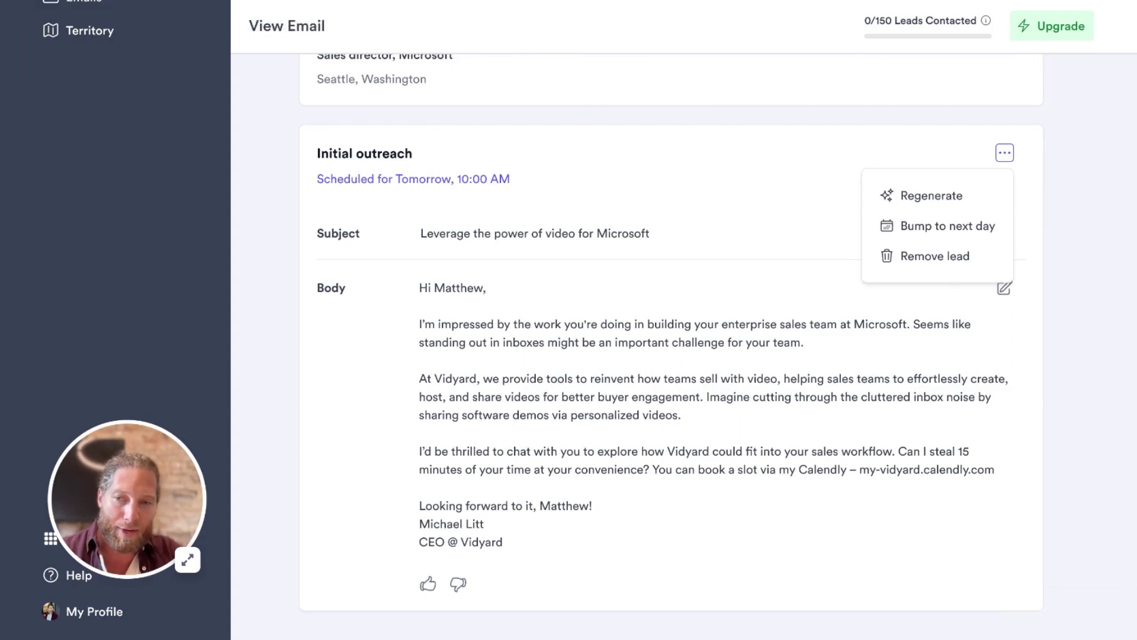
pyautogui.click(905, 356)
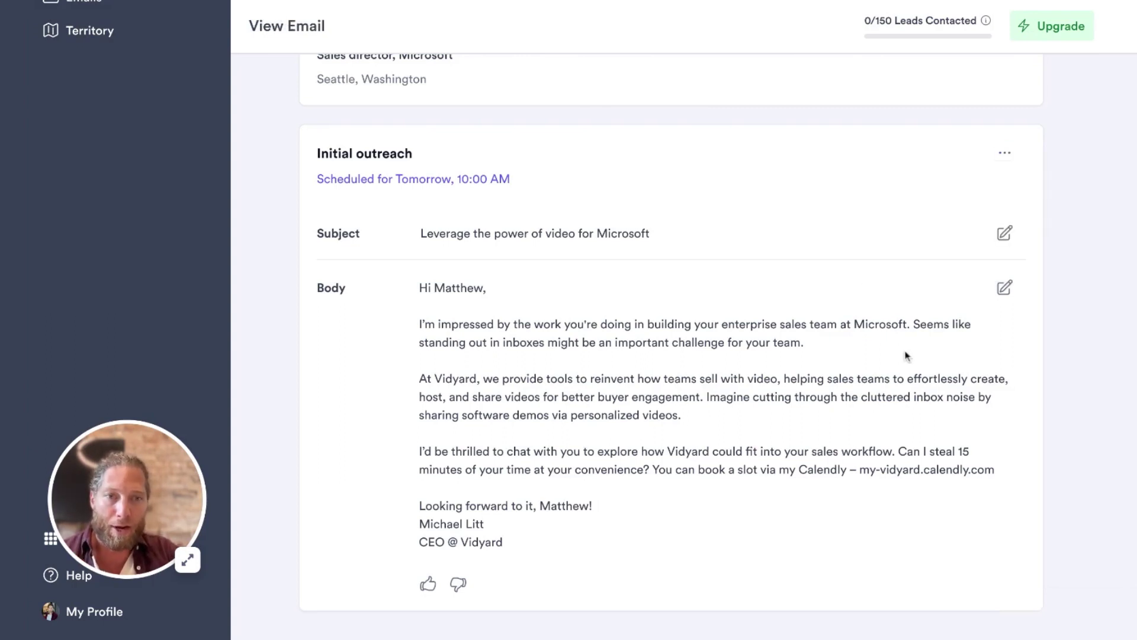
# Open Email Preferences from the 'Scheduled for Tomorrow, 10:00 AM' link
pyautogui.click(431, 181)
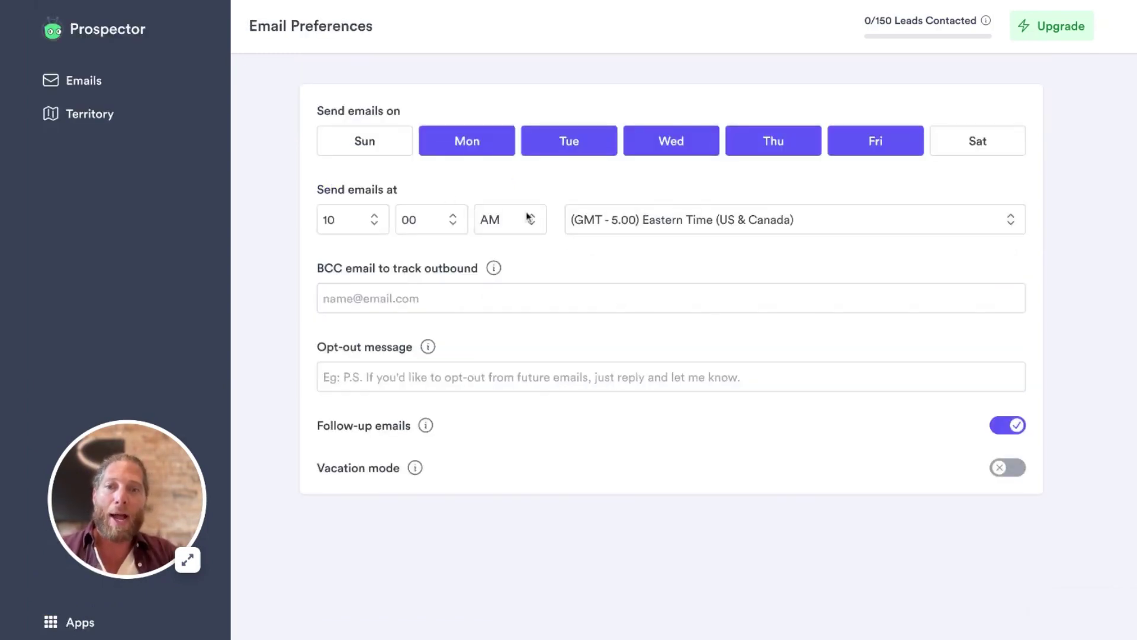